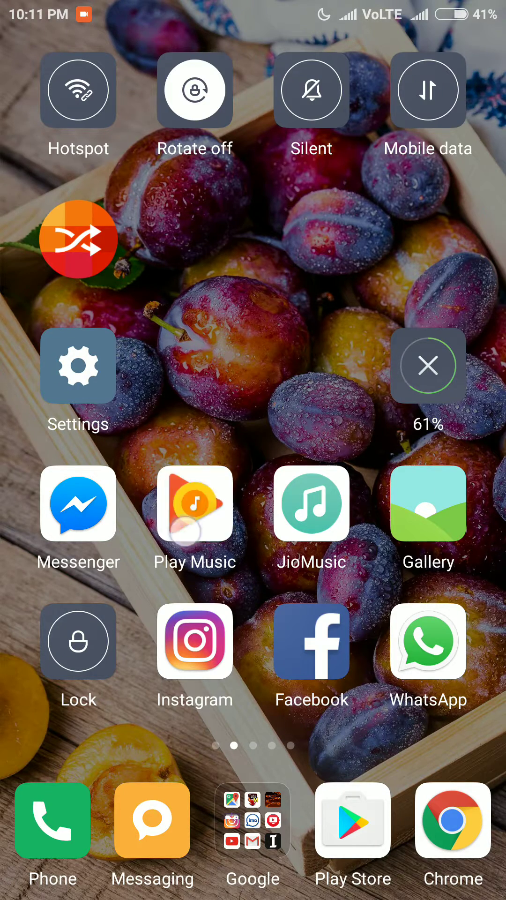
Step: Reach the Quick ball page via Settings > Additional settings > Quick ball
mouse_move(422, 450)
left_mouse_down()
mouse_move(85, 450)
mouse_move(421, 450)
left_mouse_up()
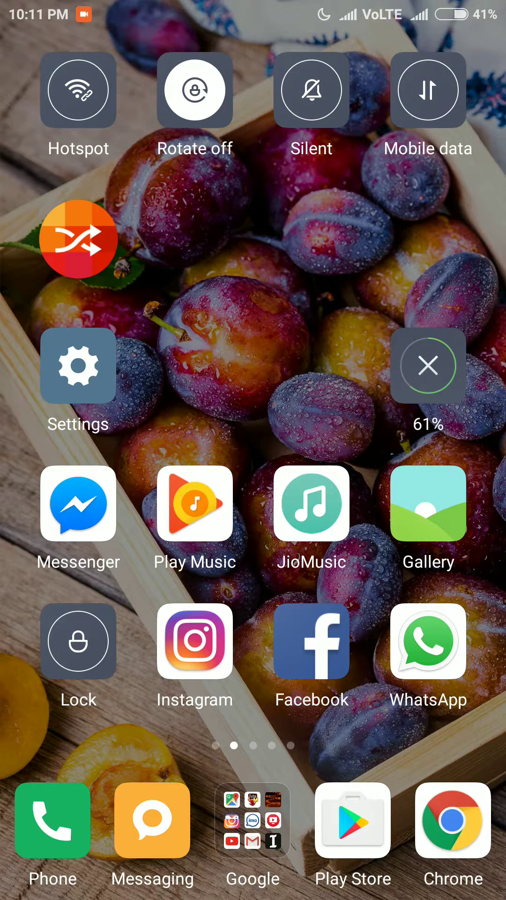
left_click(77, 365)
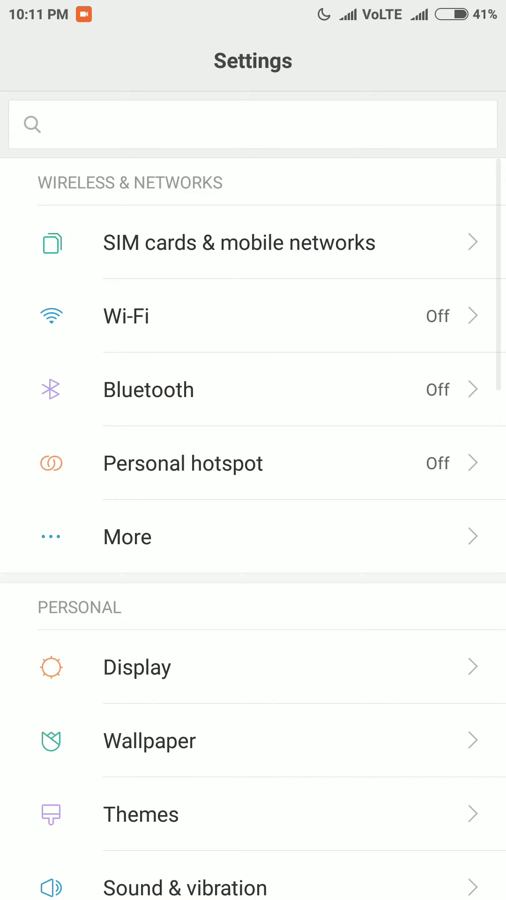
scroll(133, 432, "down", 5)
scroll(78, 393, "down", 4)
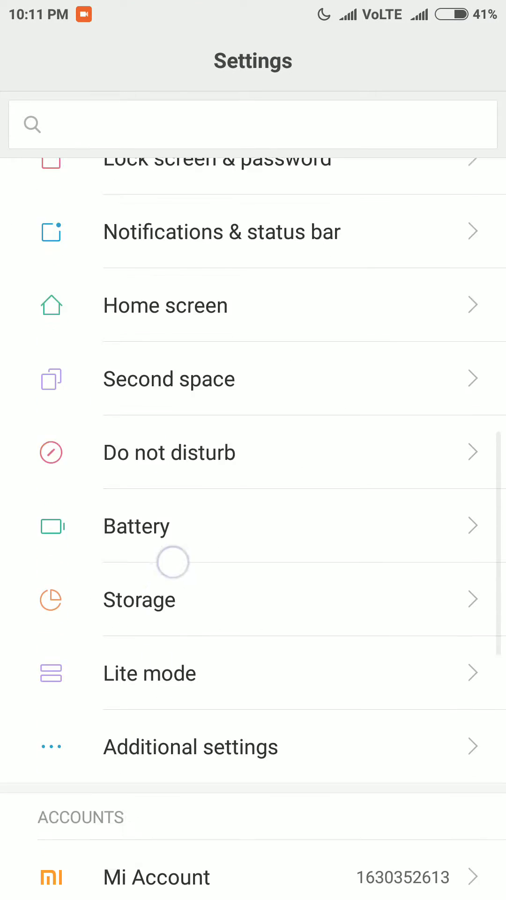
scroll(174, 559, "down", 3)
left_click(191, 561)
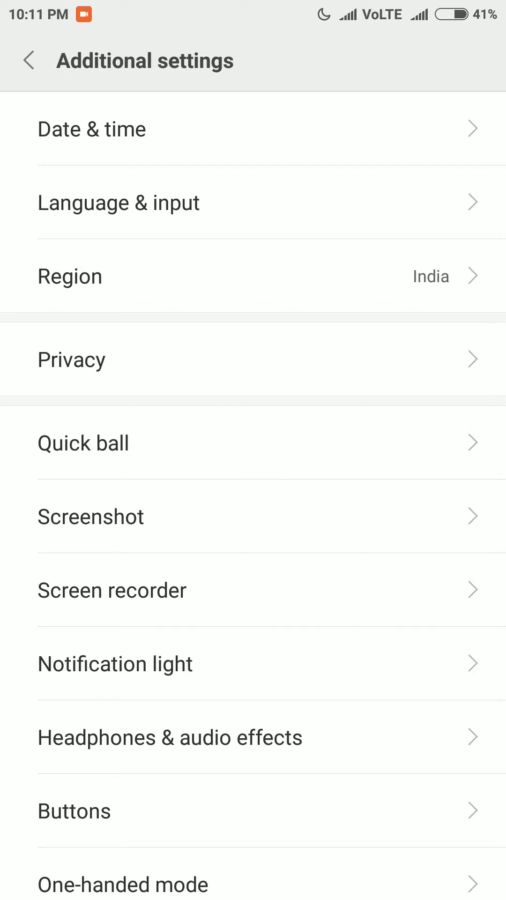
left_click(89, 442)
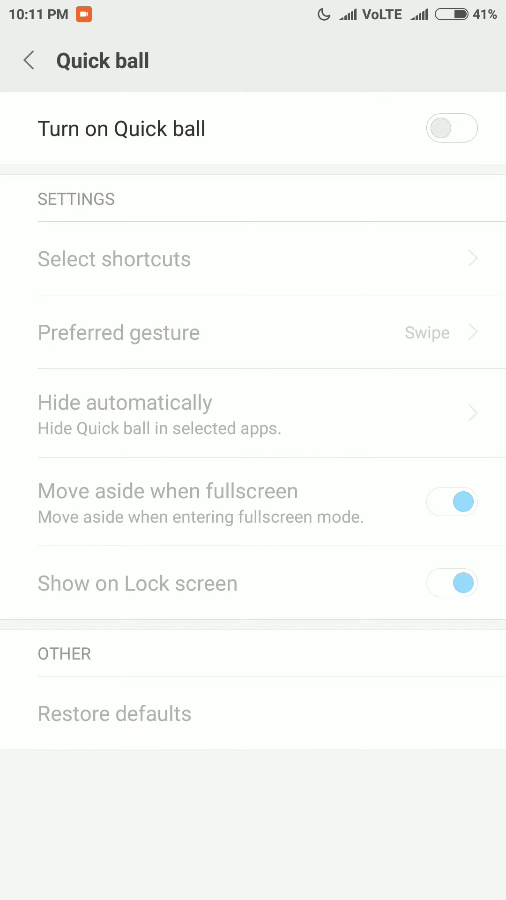
Step: Switch Quick ball on, expand and collapse the floating ball, and review its Select shortcuts list
left_click(452, 128)
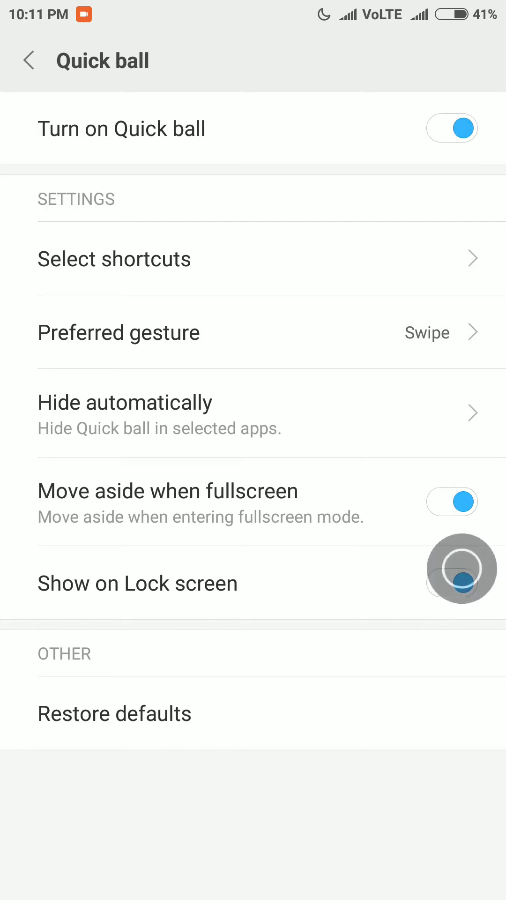
left_click(462, 569)
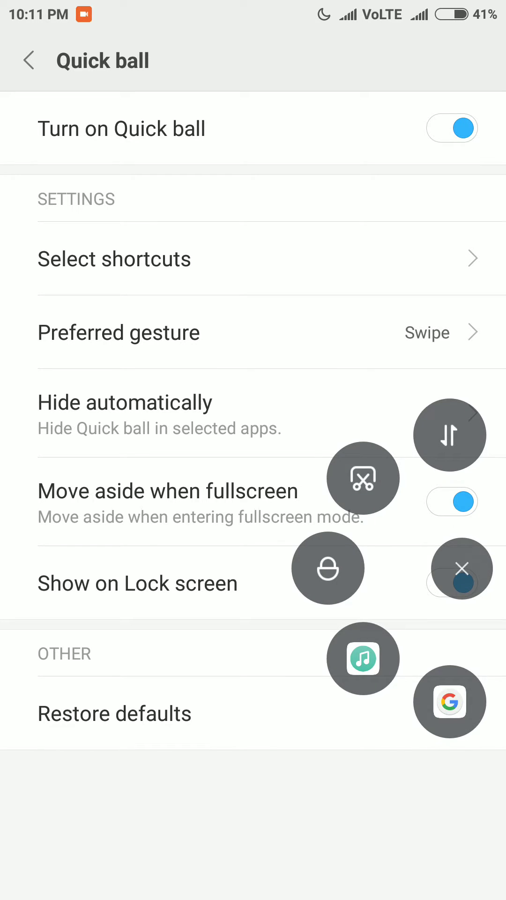
left_click(463, 569)
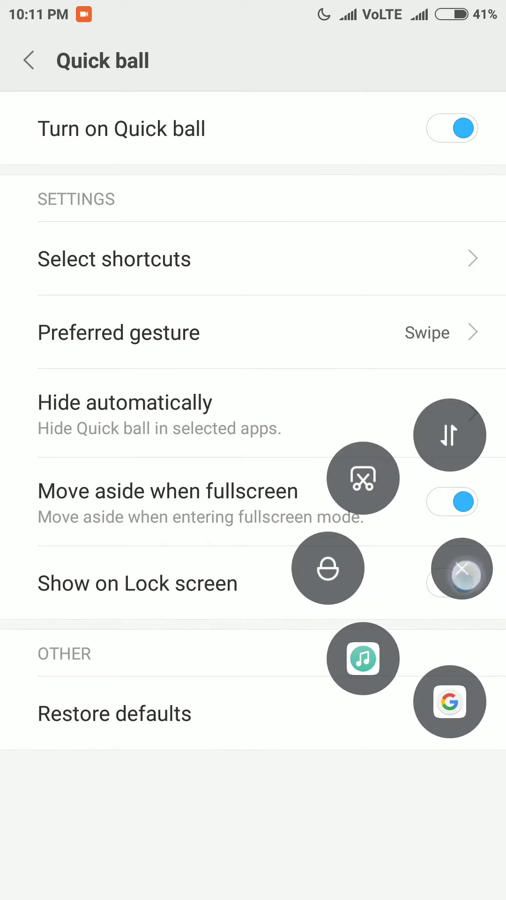
left_click(462, 569)
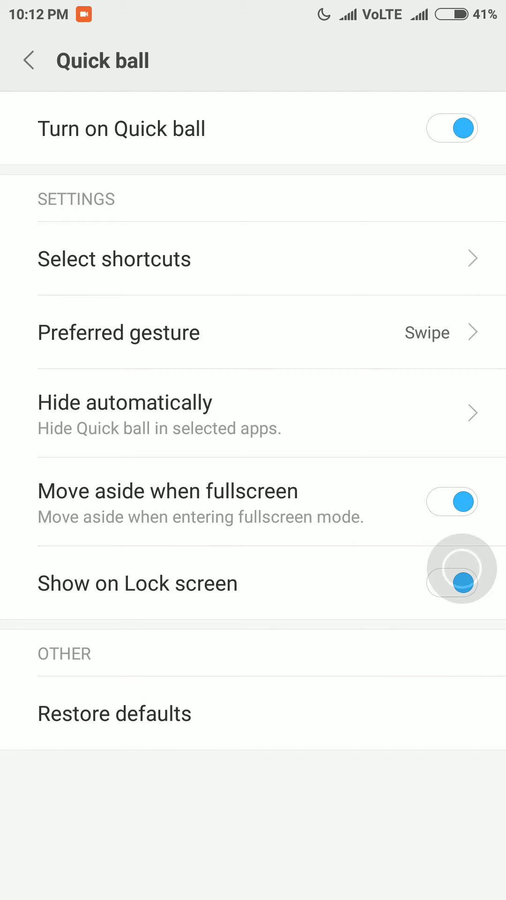
left_click(253, 258)
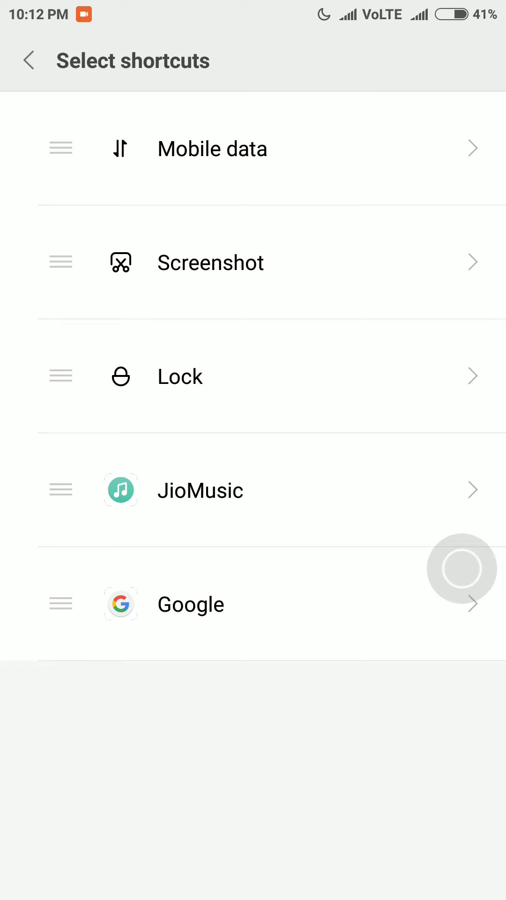
key("Escape")
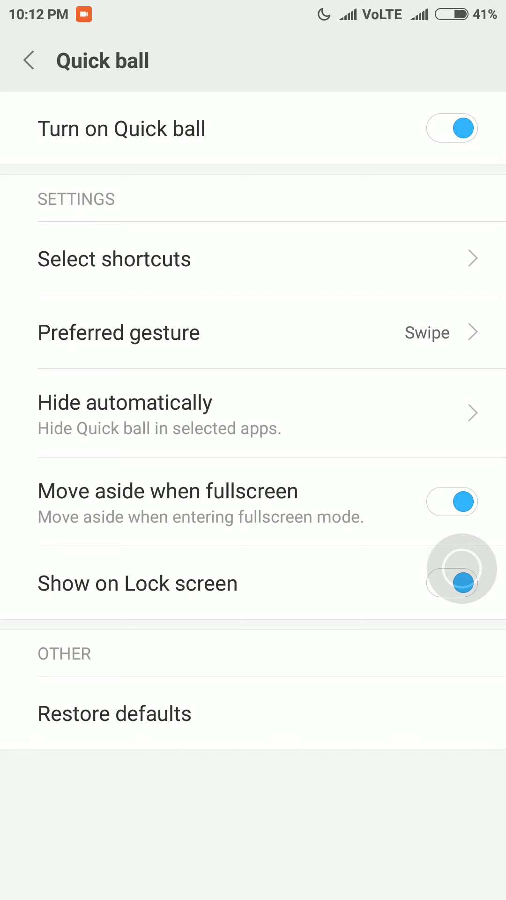
left_click(423, 334)
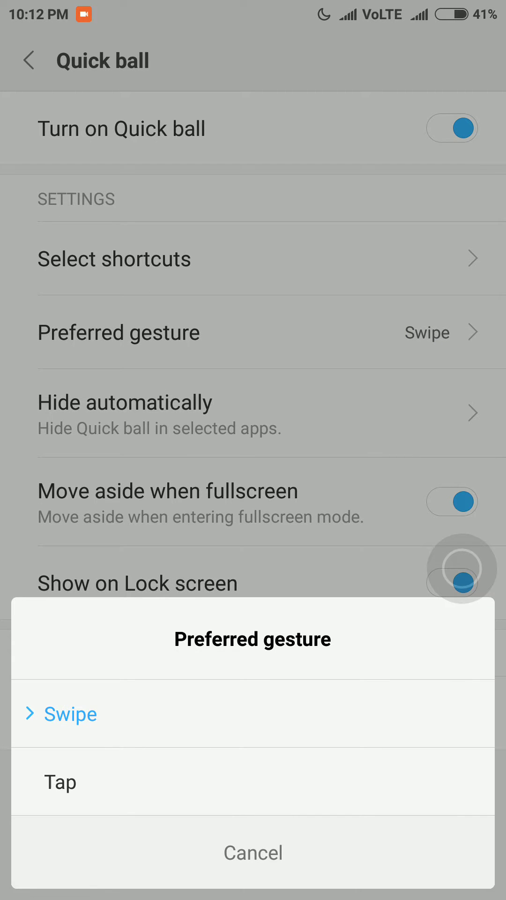
key("Escape")
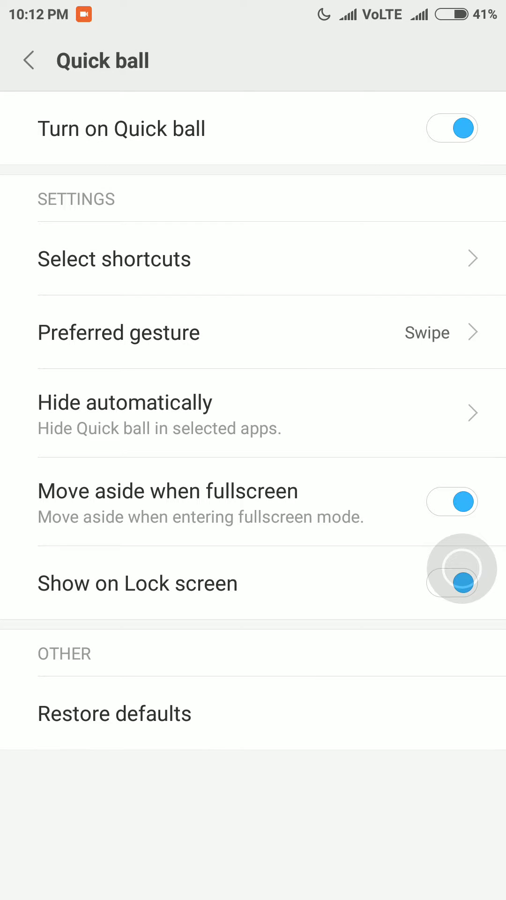
left_click(423, 333)
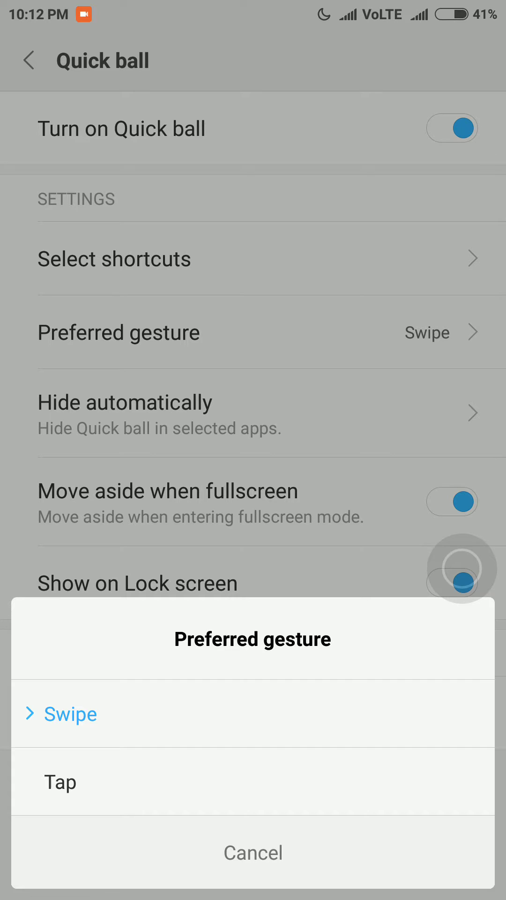
left_click(372, 430)
left_click_drag(462, 569, 298, 619)
left_click(462, 568)
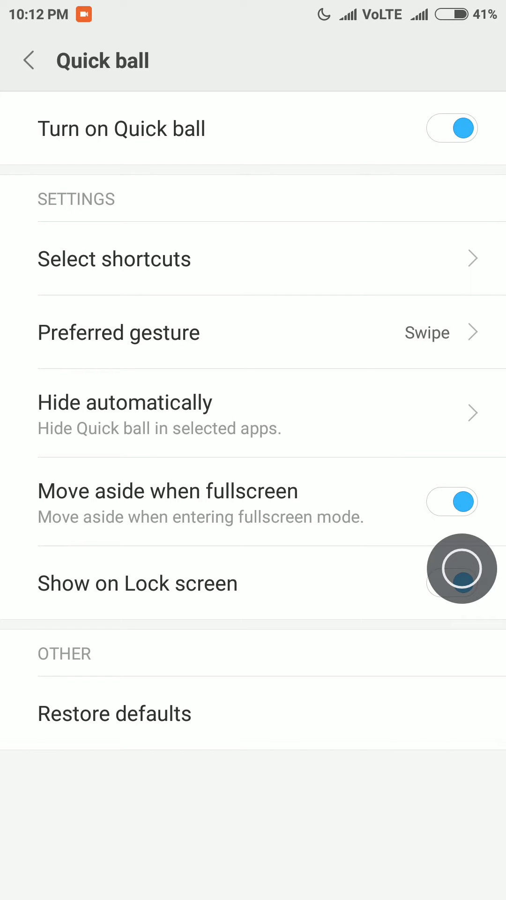
left_click(462, 568)
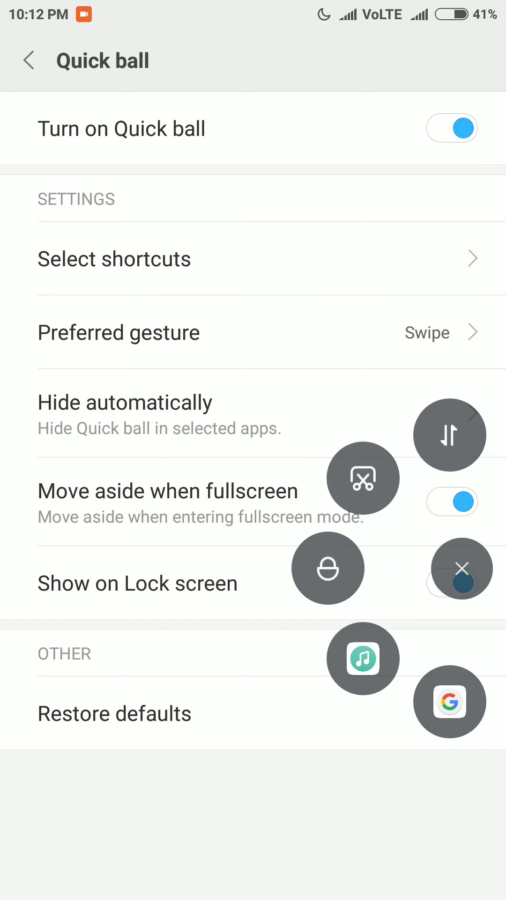
left_click(463, 568)
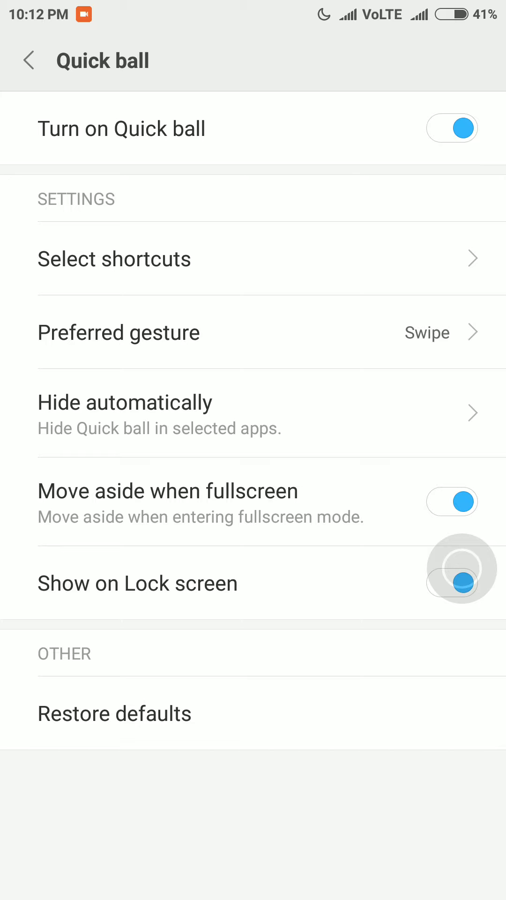
left_click(321, 410)
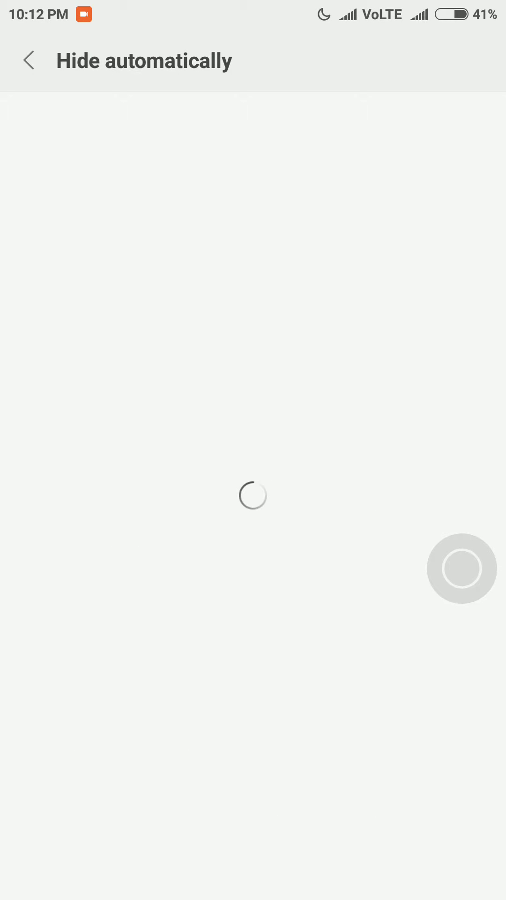
scroll(311, 739, "down", 10)
scroll(307, 508, "down", 7)
scroll(307, 509, "up", 15)
scroll(307, 692, "down", 10)
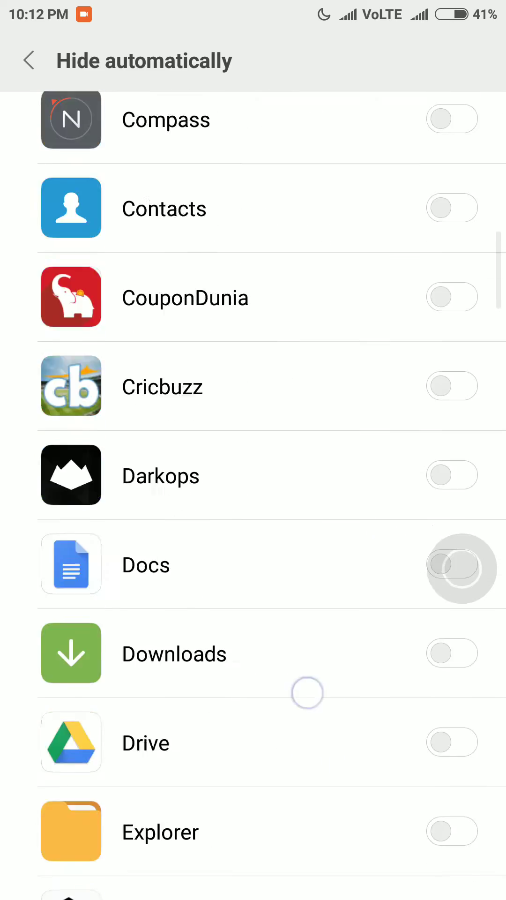
scroll(307, 692, "down", 10)
scroll(313, 815, "up", 10)
scroll(352, 830, "up", 10)
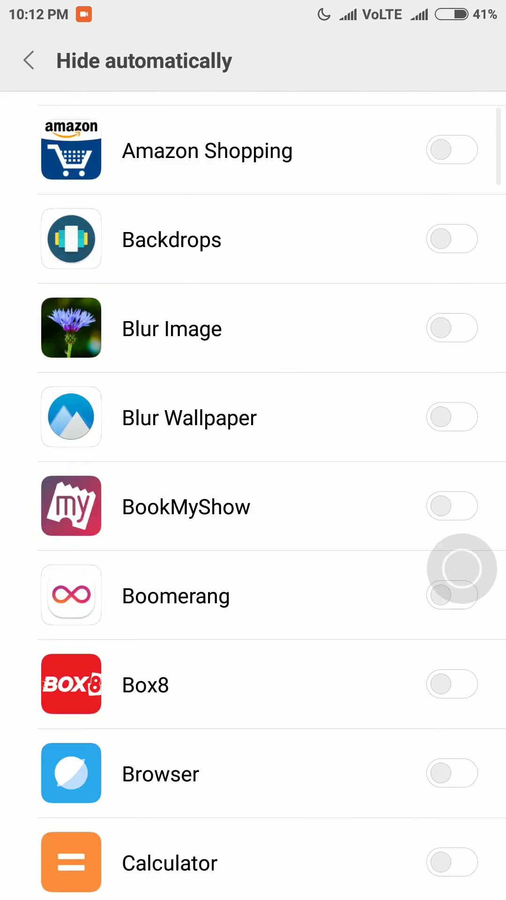
key("Escape")
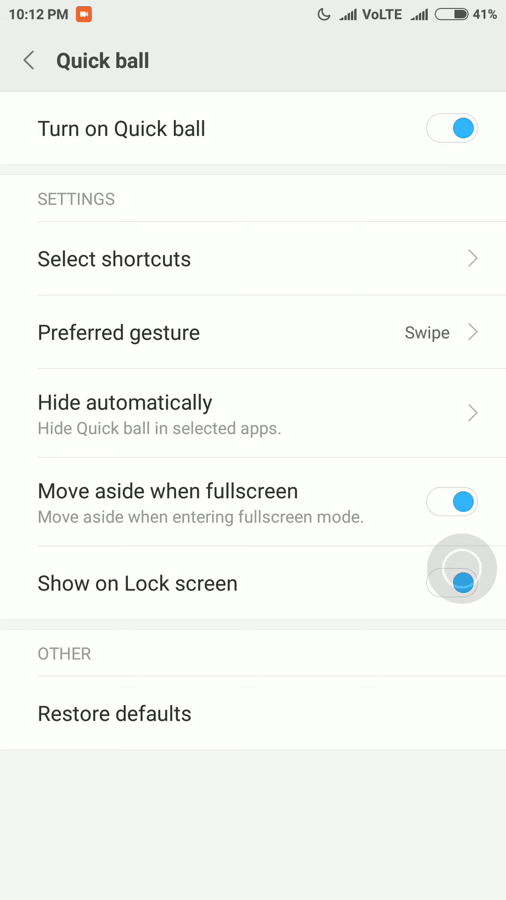
Step: Toggle 'Move aside when fullscreen' off and on and reposition the floating Quick ball
left_click(452, 501)
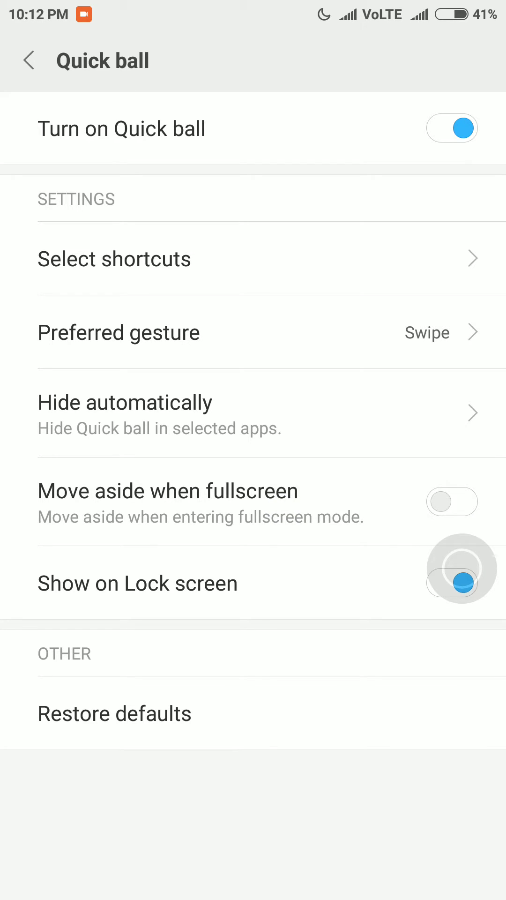
left_click(452, 501)
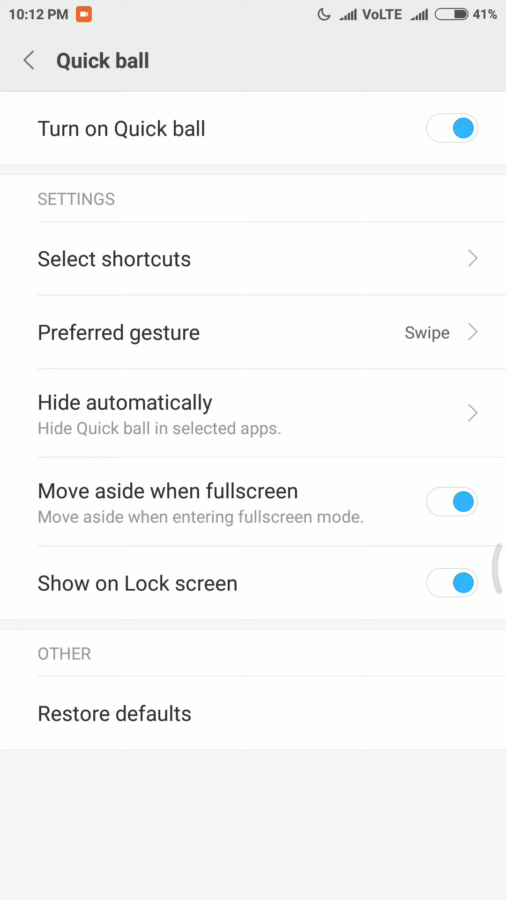
left_click(498, 570)
left_click(462, 568)
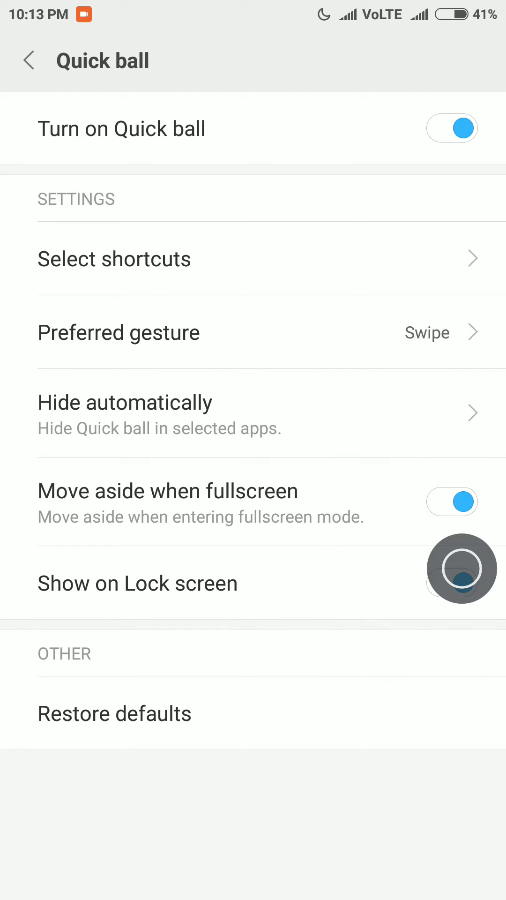
left_click_drag(349, 771, 335, 717)
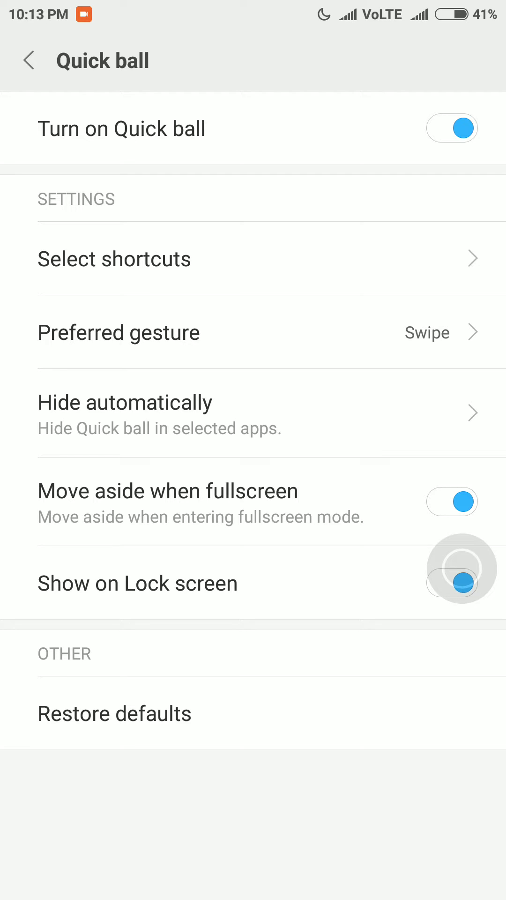
Step: Turn 'Show on Lock screen' off and back on, leaving it enabled
left_click(246, 583)
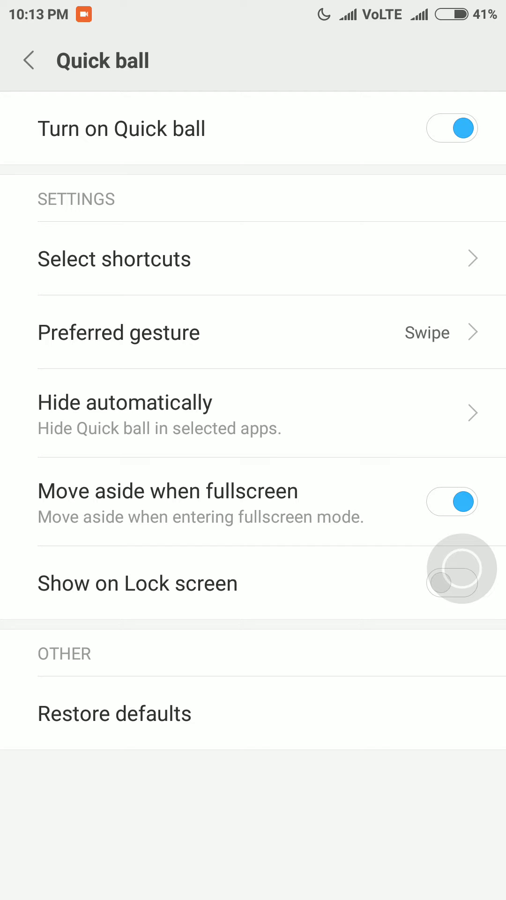
left_click(244, 580)
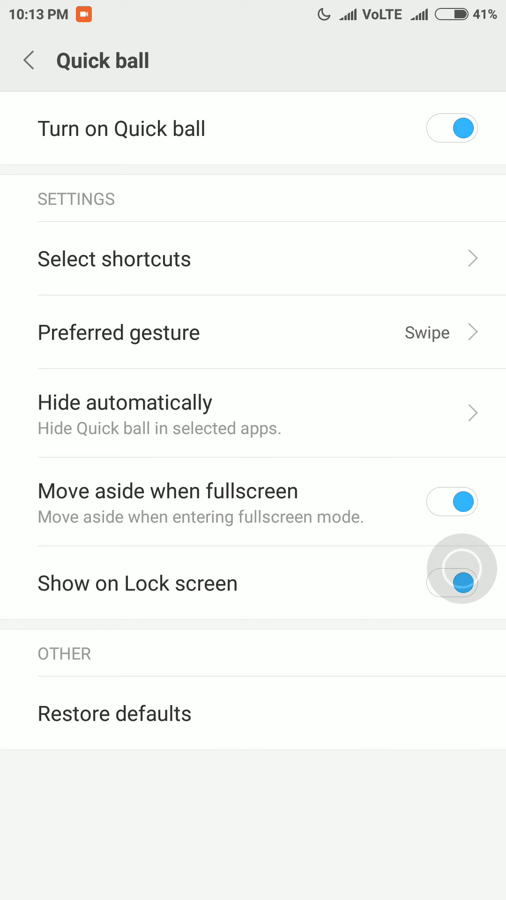
Step: Turn mobile data on from the Quick ball shortcut and confirm it in the notification shade
left_click(463, 569)
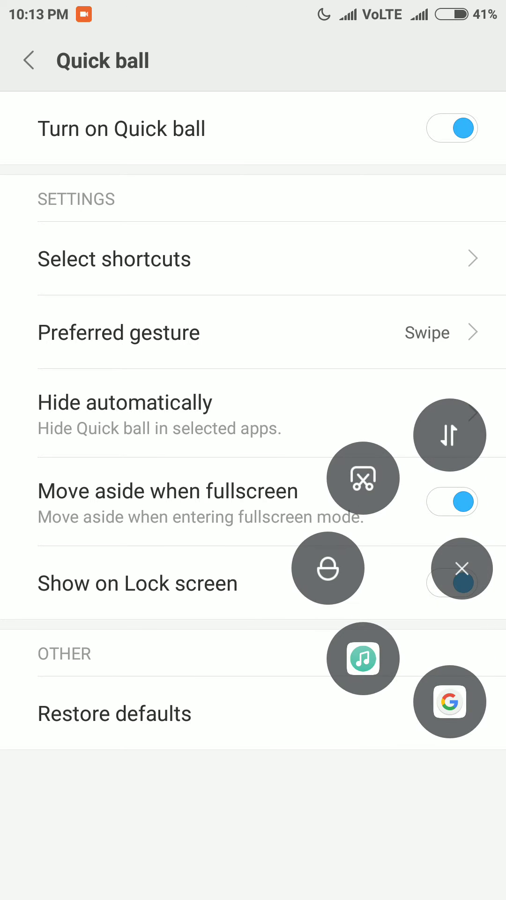
left_click(462, 569)
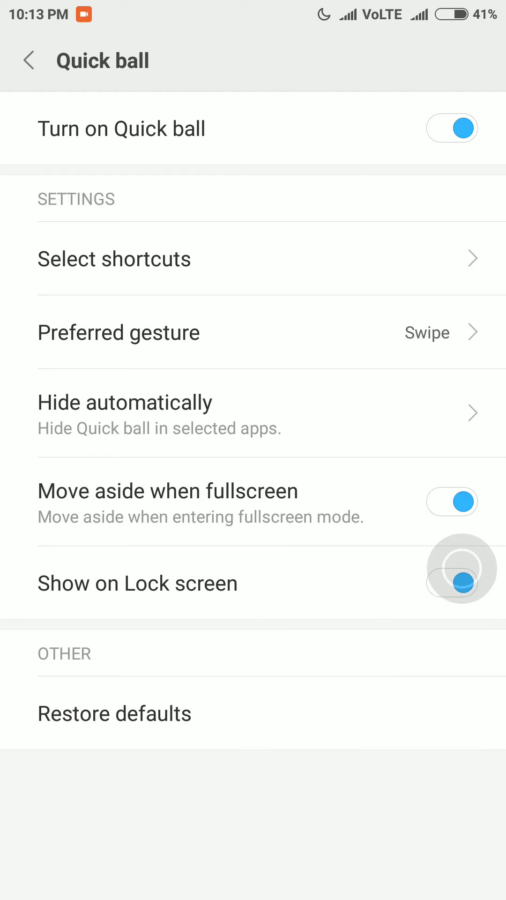
mouse_move(462, 568)
left_mouse_down()
mouse_move(478, 528)
mouse_move(478, 362)
left_mouse_up()
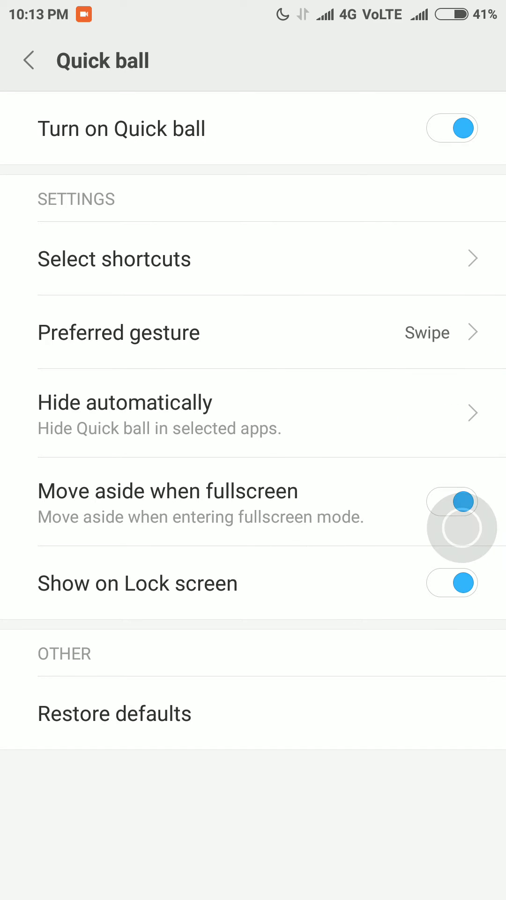
left_click_drag(409, 292, 398, 426)
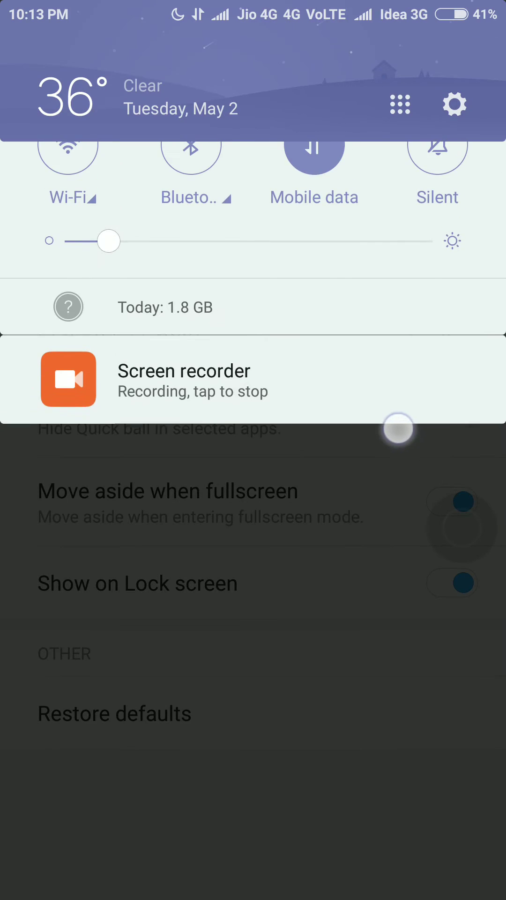
left_click(388, 584)
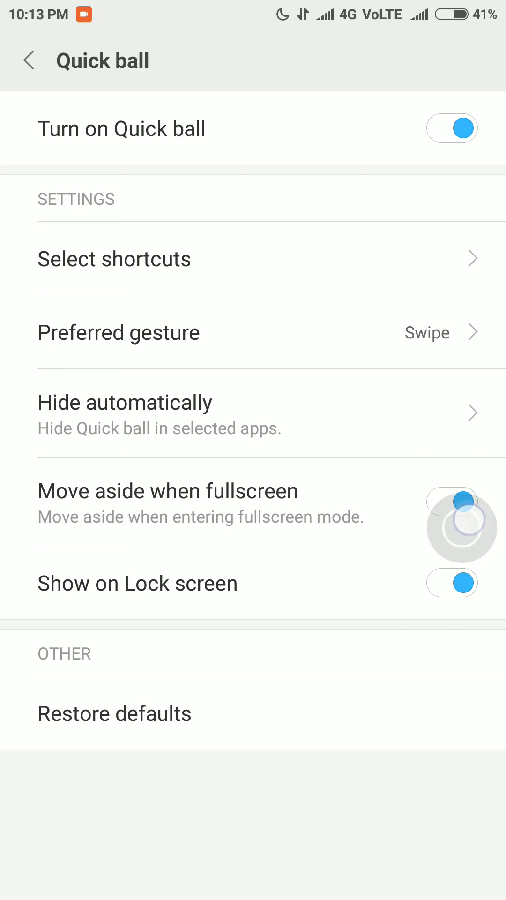
Step: Switch mobile data back off via Quick ball, then launch the Google app from its shortcut
left_click(463, 527)
left_click(464, 372)
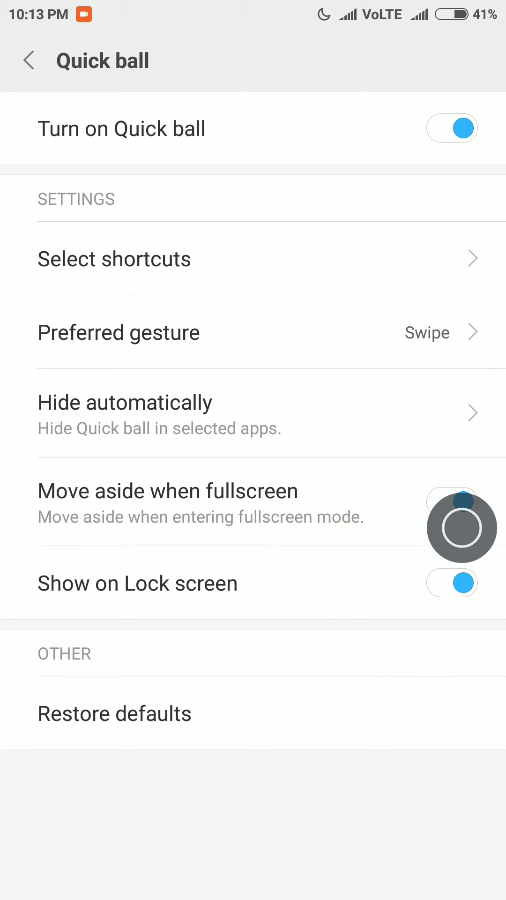
mouse_move(348, 7)
left_mouse_down()
mouse_move(347, 305)
mouse_move(356, 492)
mouse_move(355, 106)
left_mouse_up()
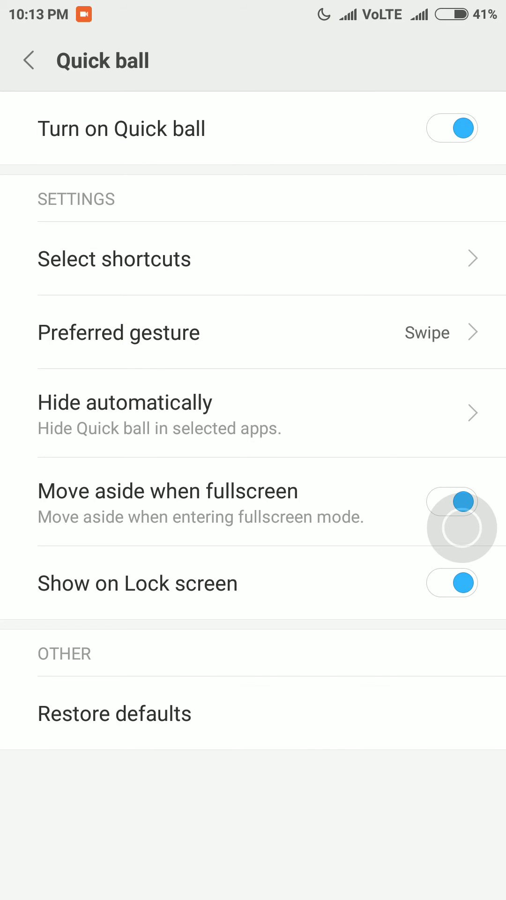
mouse_move(462, 527)
left_mouse_down()
mouse_move(324, 674)
mouse_move(450, 738)
left_mouse_up()
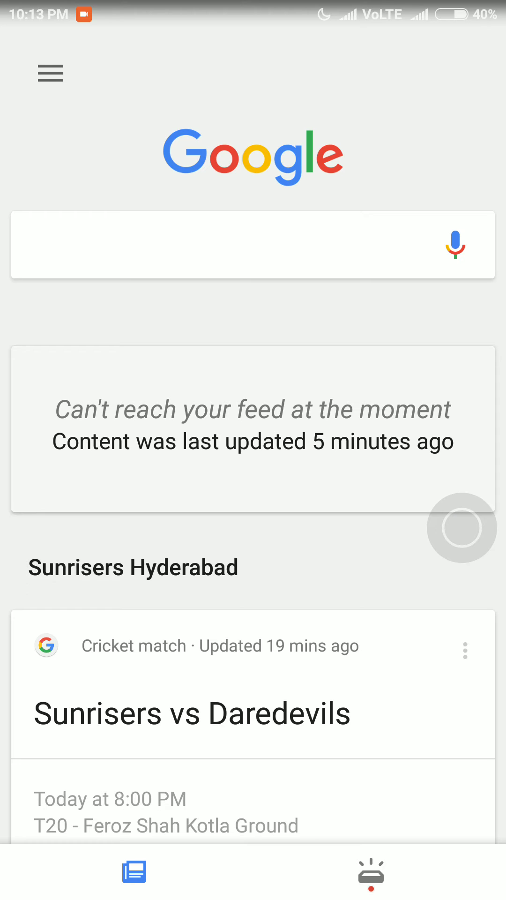
Step: Return from Google and take a screenshot using the Quick ball scissors shortcut
left_click_drag(463, 527, 451, 408)
left_click(462, 527)
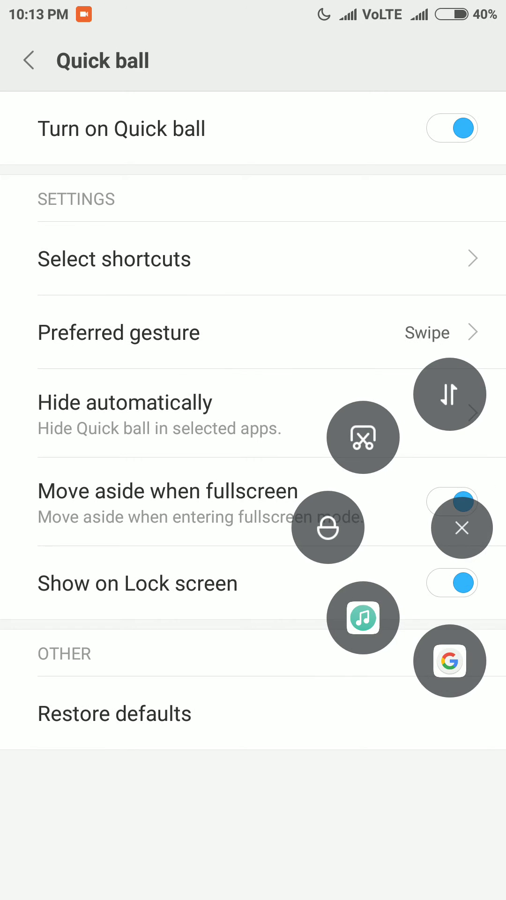
left_click(462, 527)
left_click(463, 528)
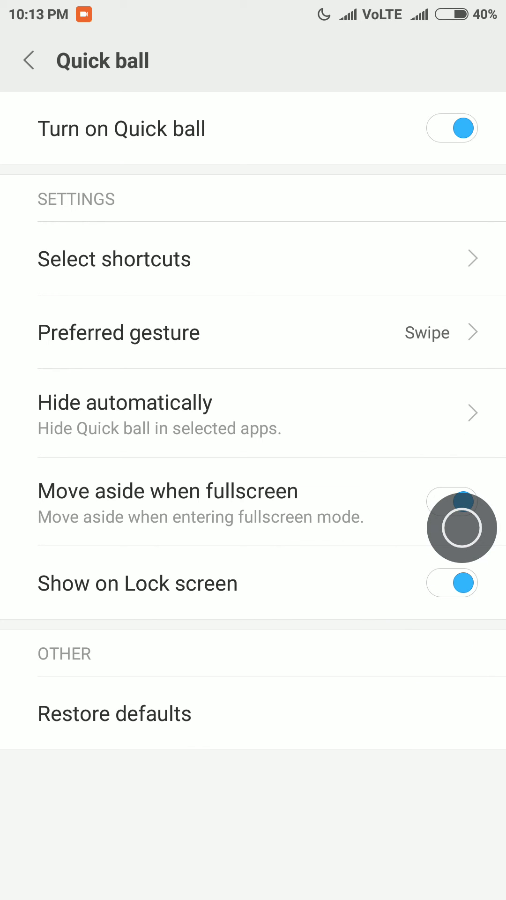
left_click(462, 528)
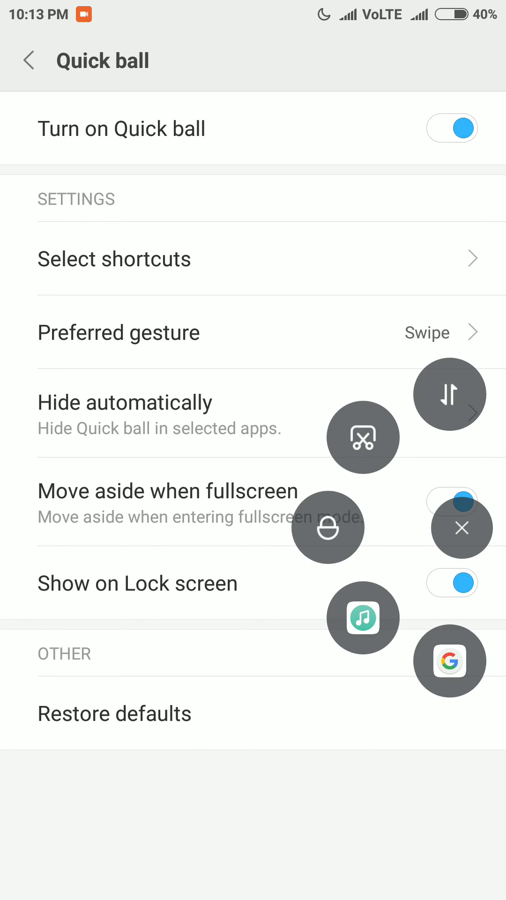
left_click(461, 528)
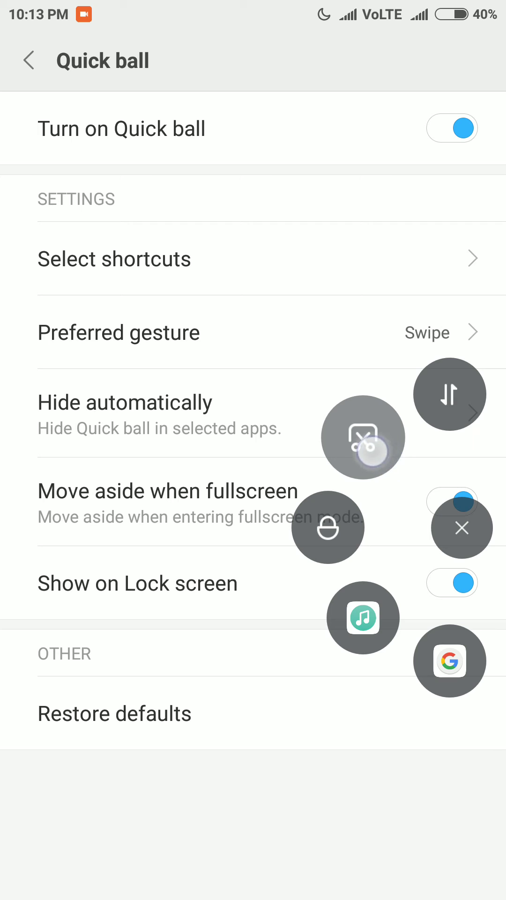
left_click_drag(462, 527, 369, 444)
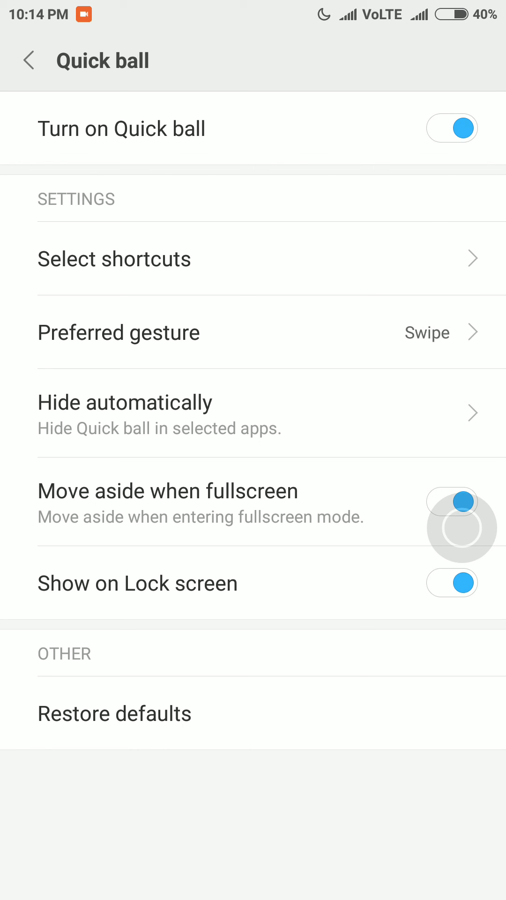
Step: Switch 'Turn on Quick ball' off and back on, showing its shortcuts again
left_click(452, 128)
left_click(452, 128)
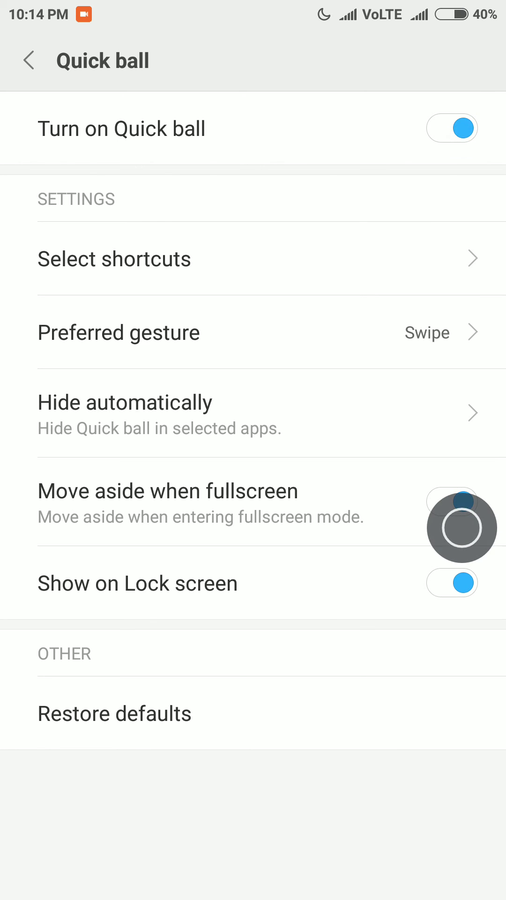
left_click(463, 527)
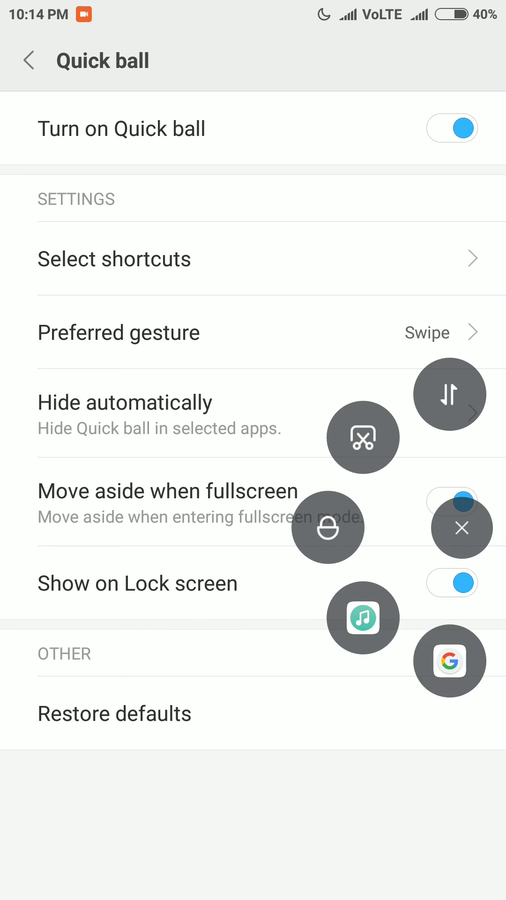